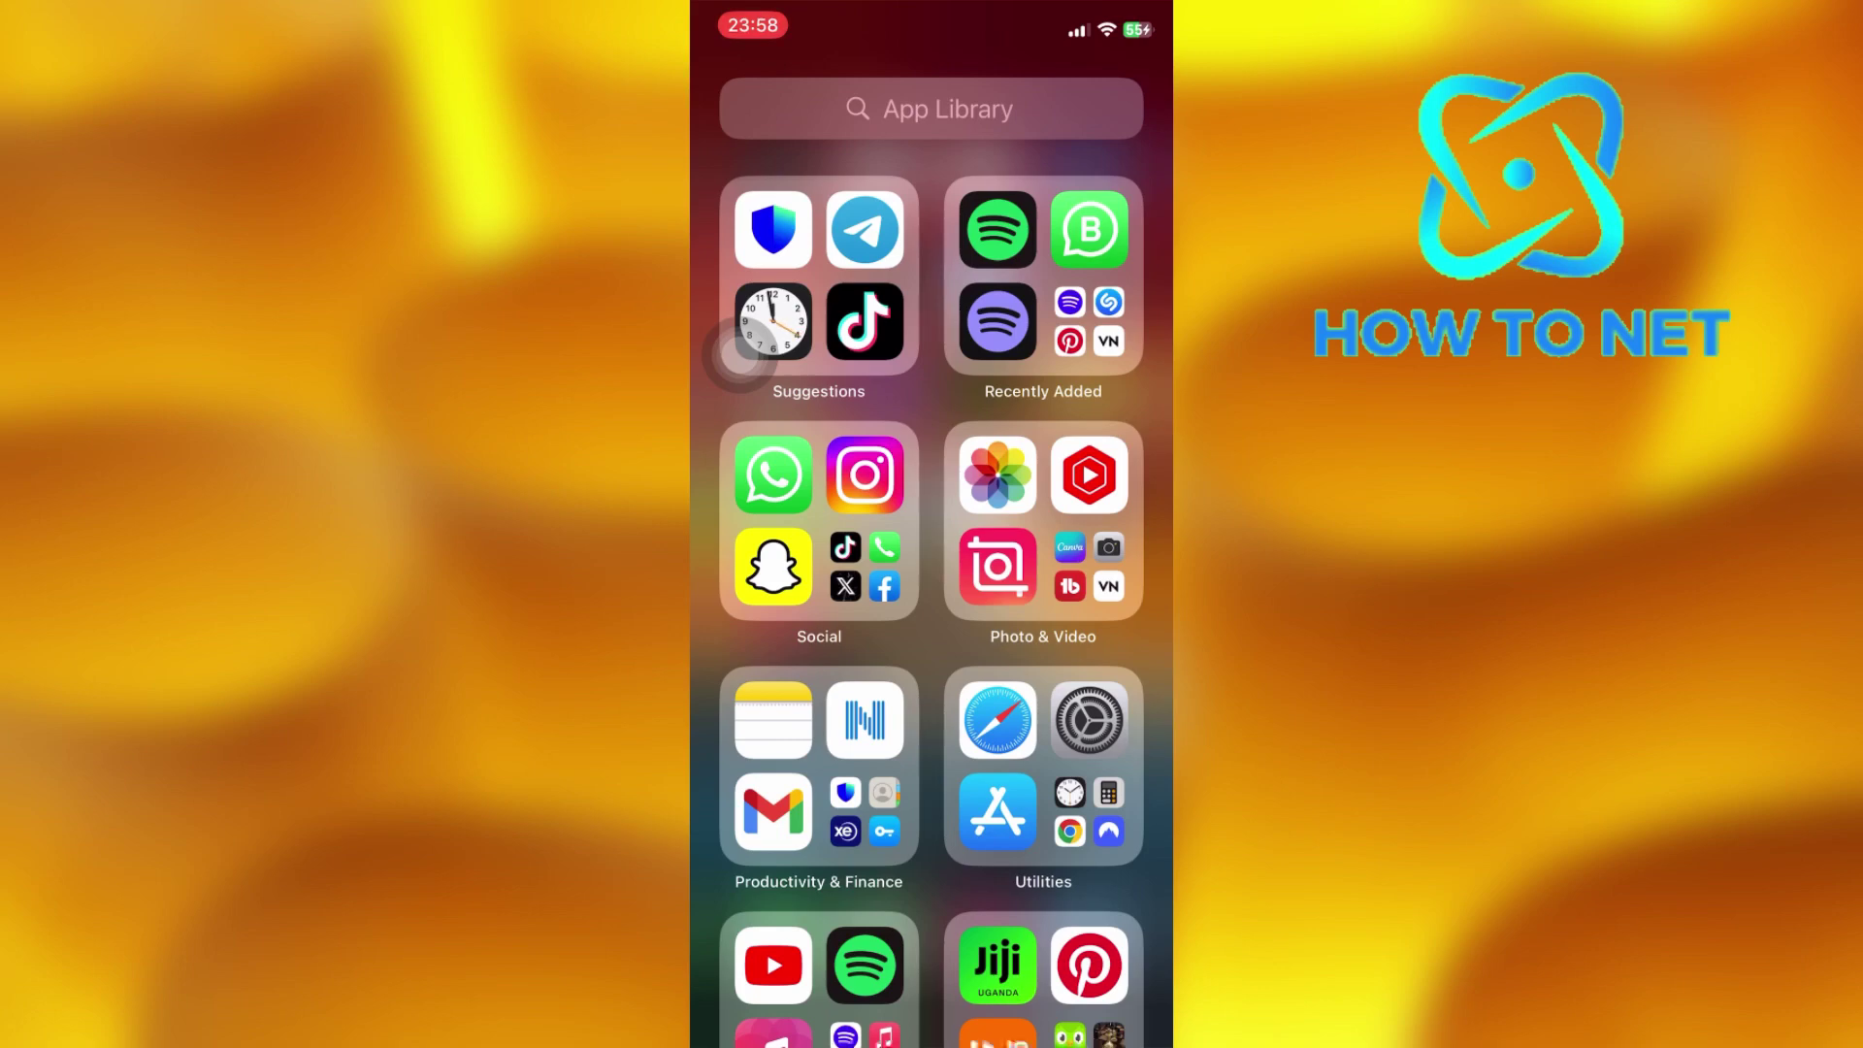
- Launch Trust Wallet from App Library, unlock it with the passcode, and open Settings
left_click(773, 229)
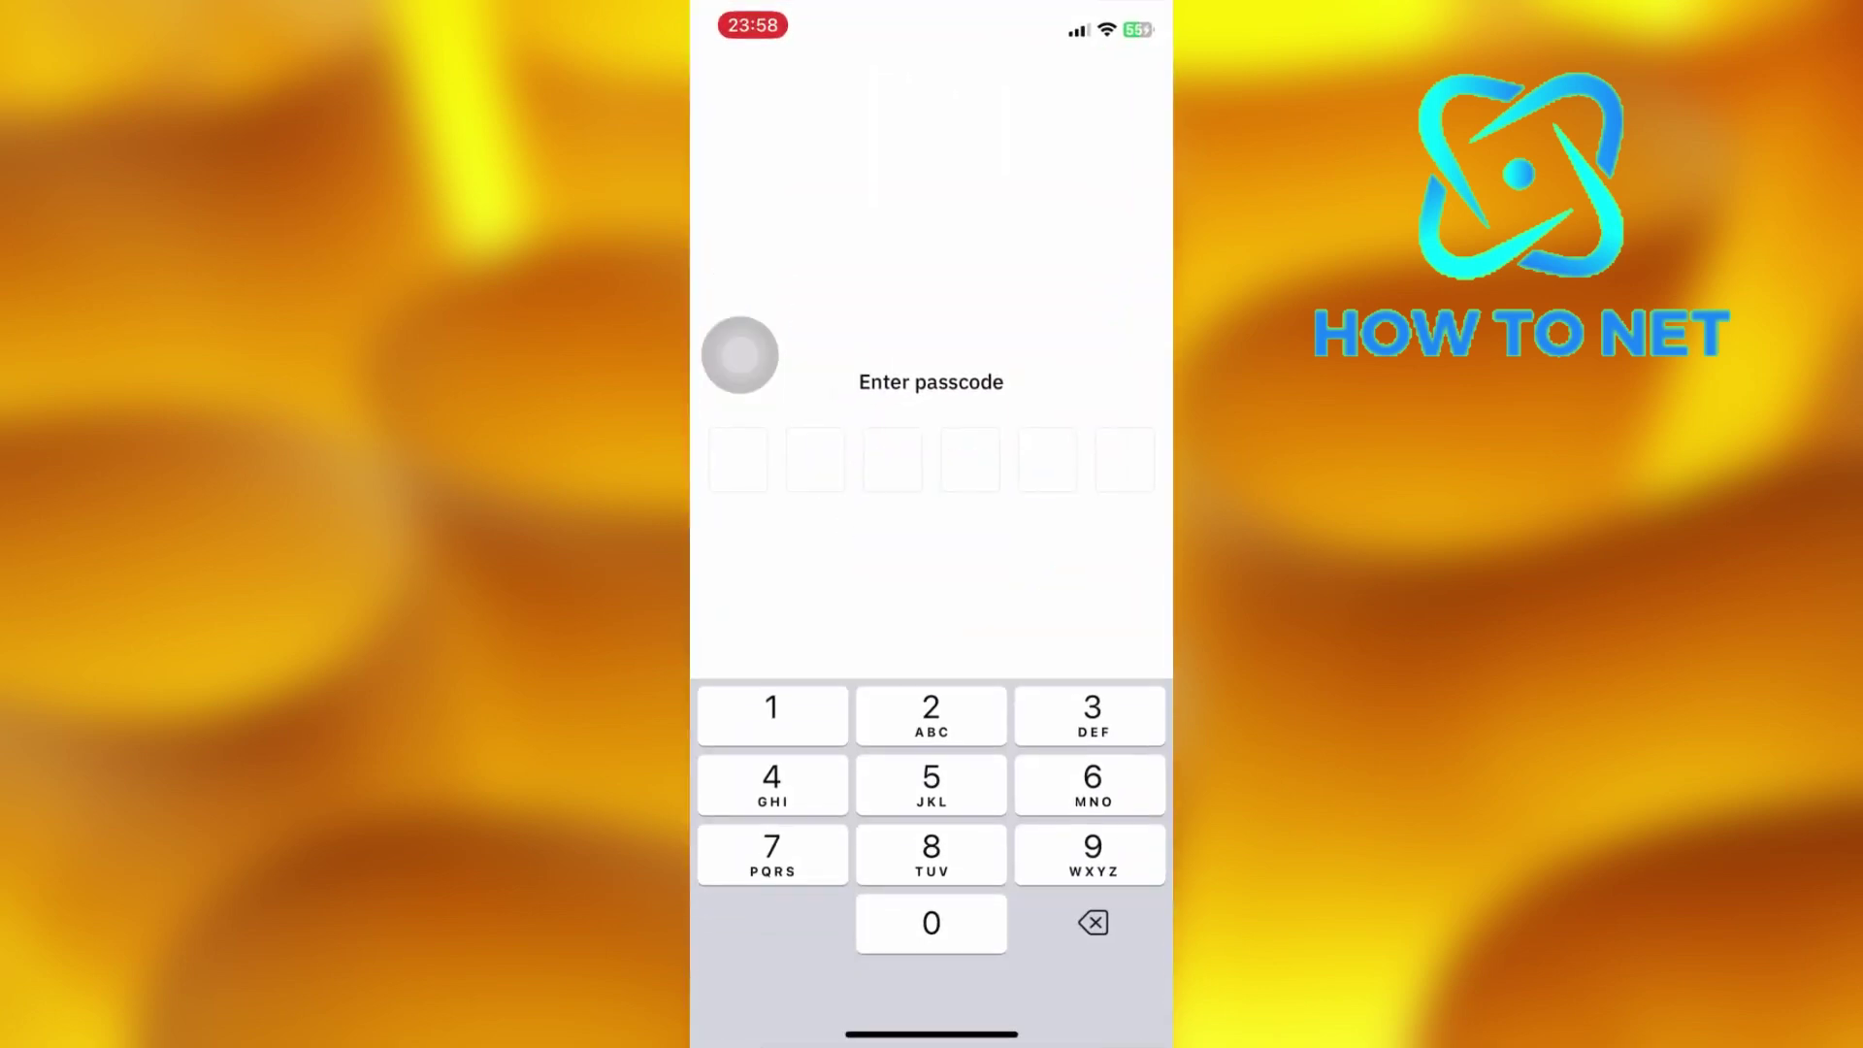
left_click(931, 918)
left_click(929, 778)
left_click(931, 918)
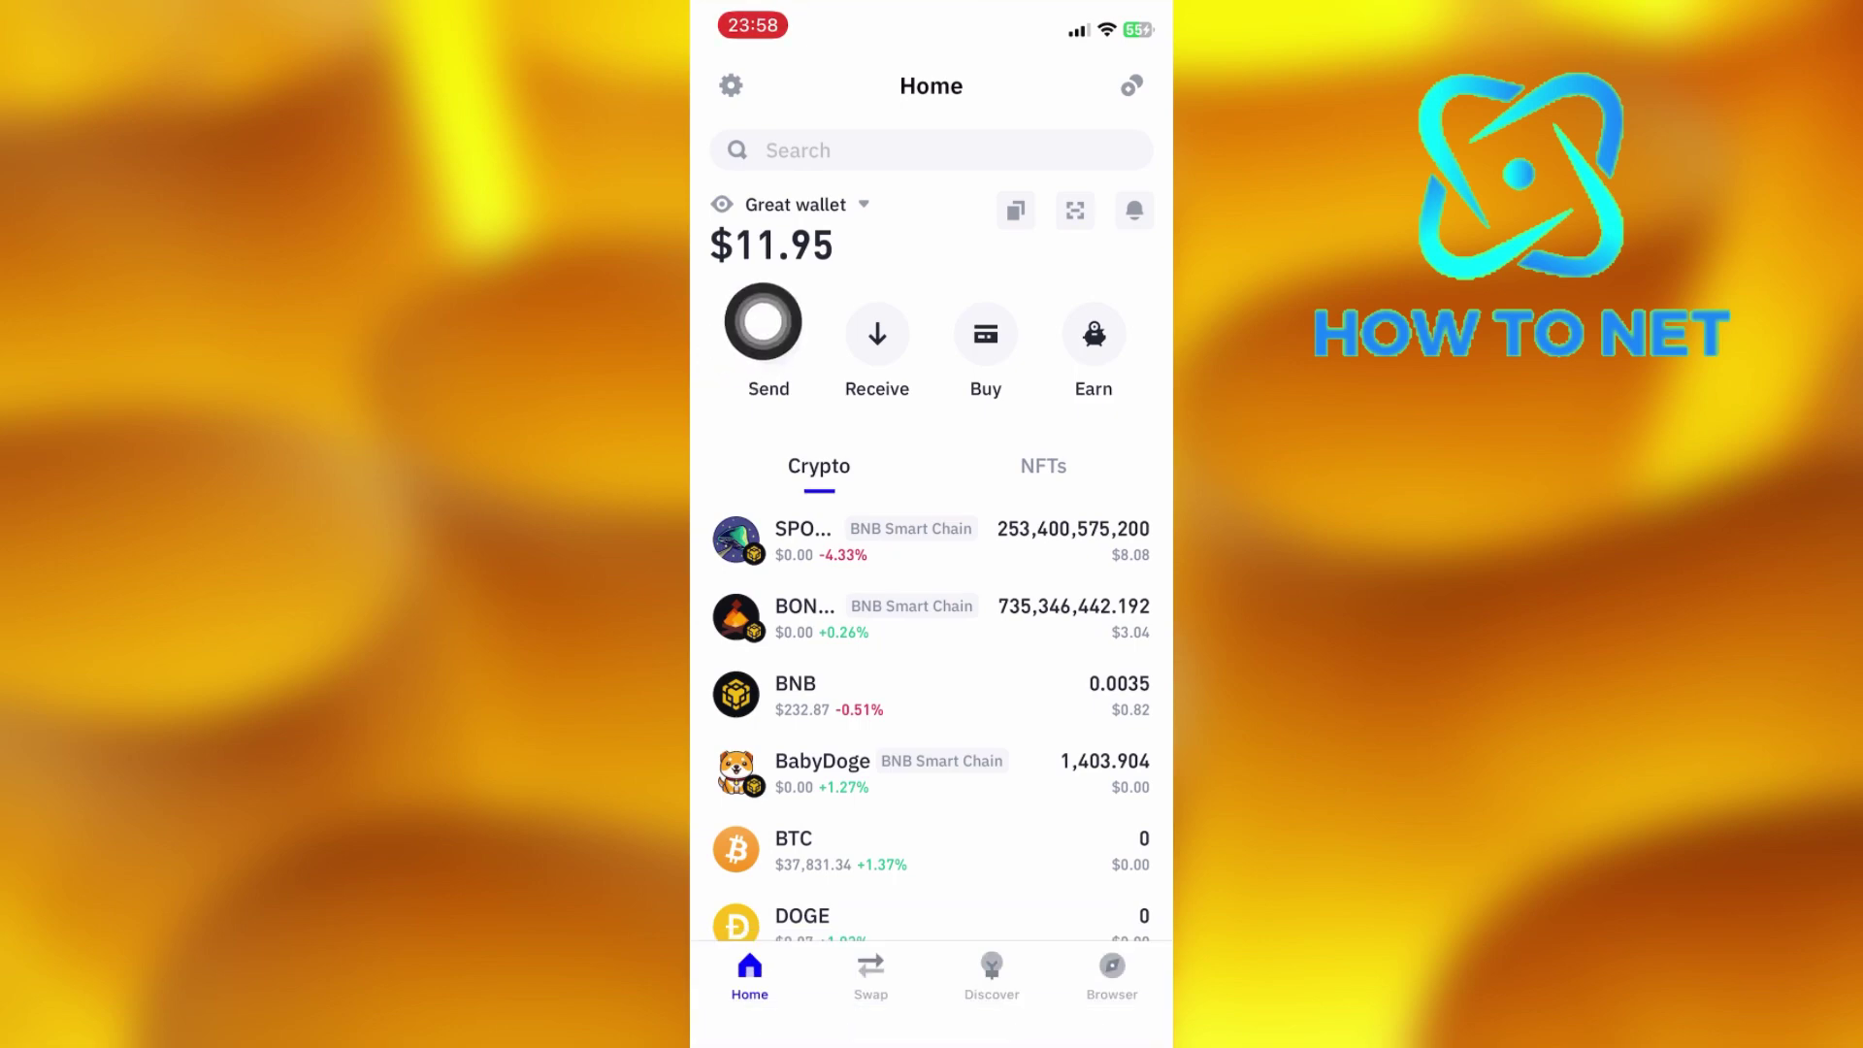
left_click(730, 85)
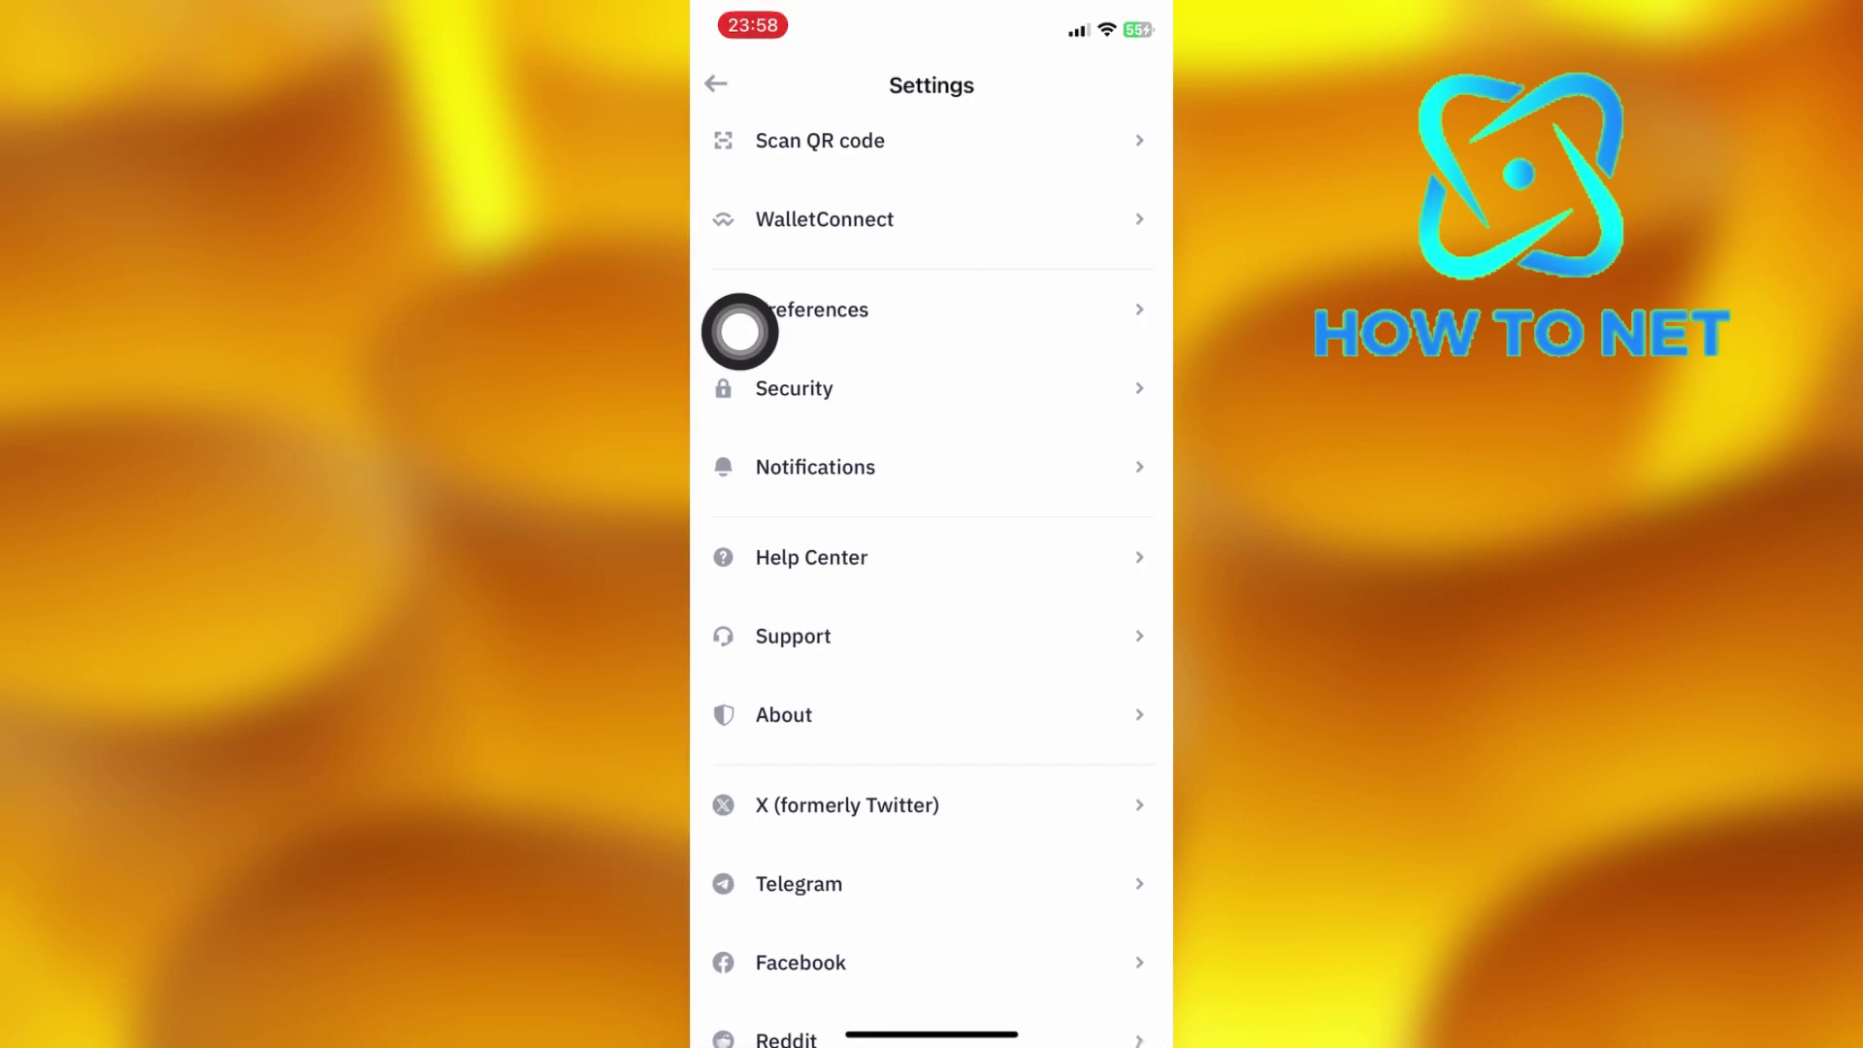
scroll(739, 331, "down", 4)
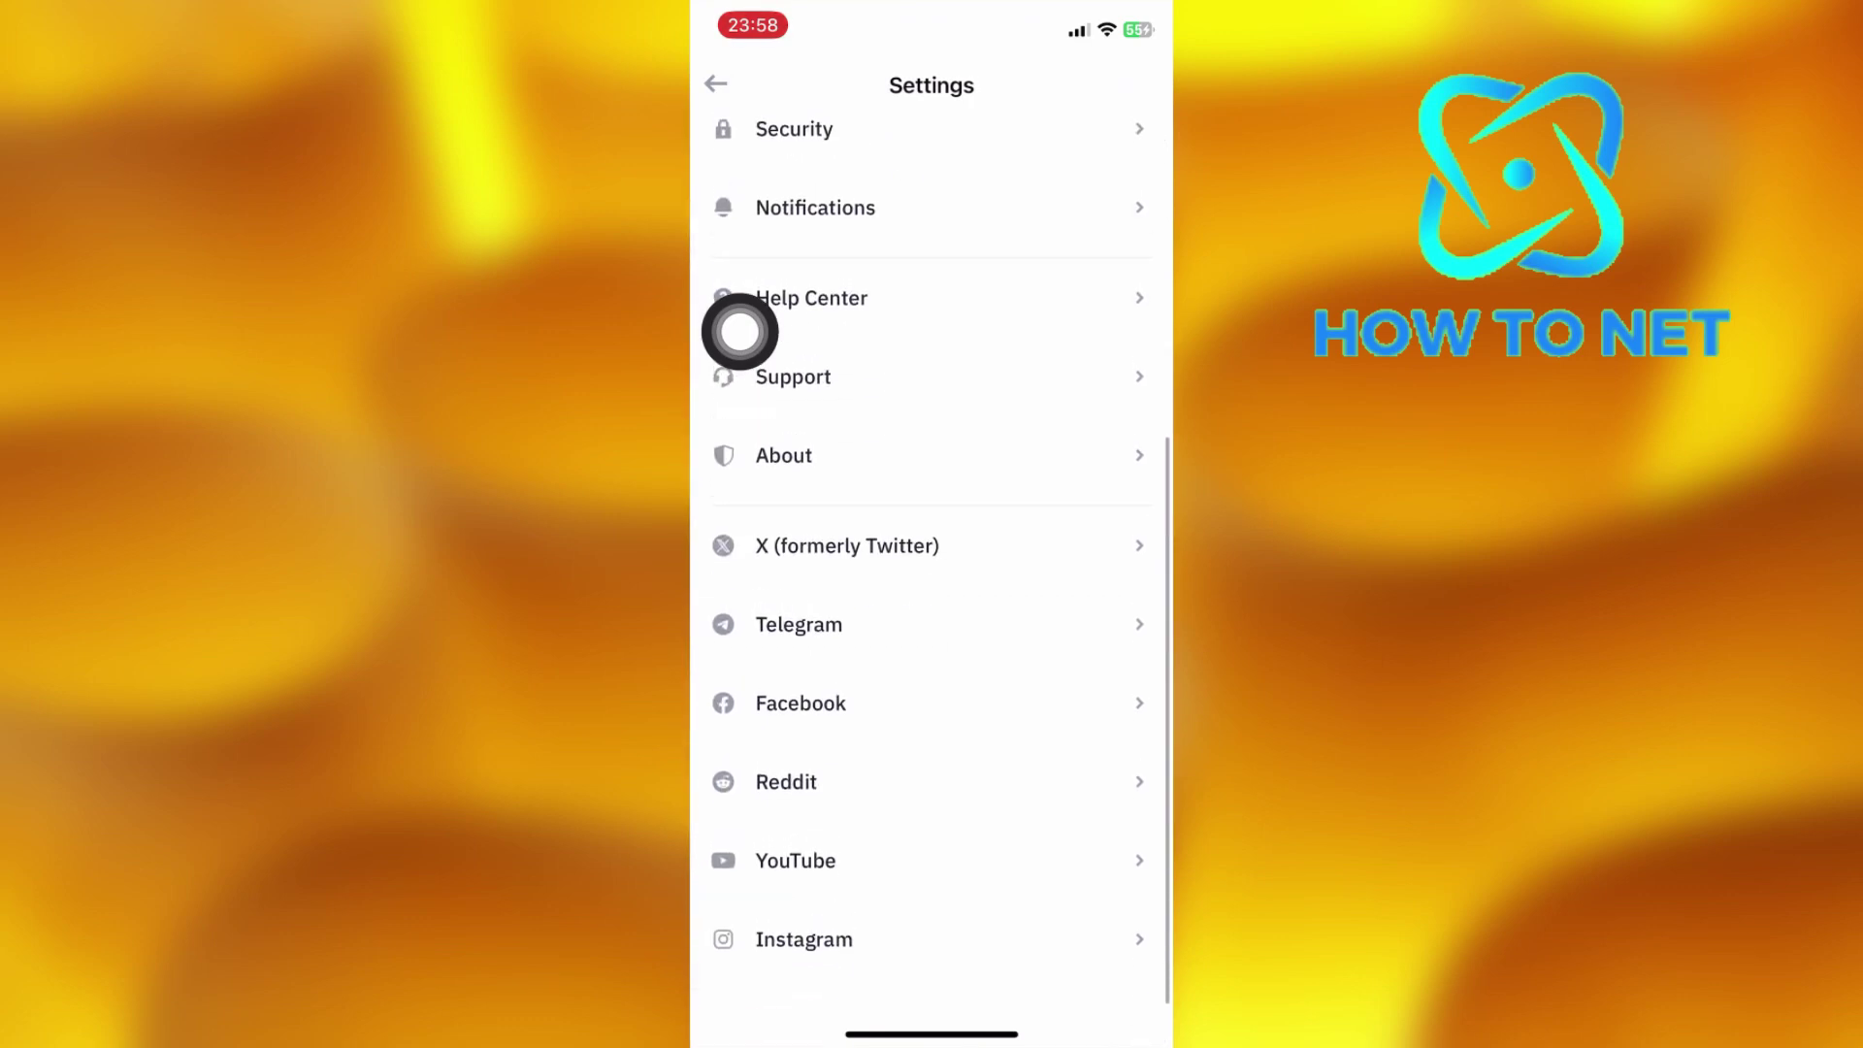
left_click(740, 331)
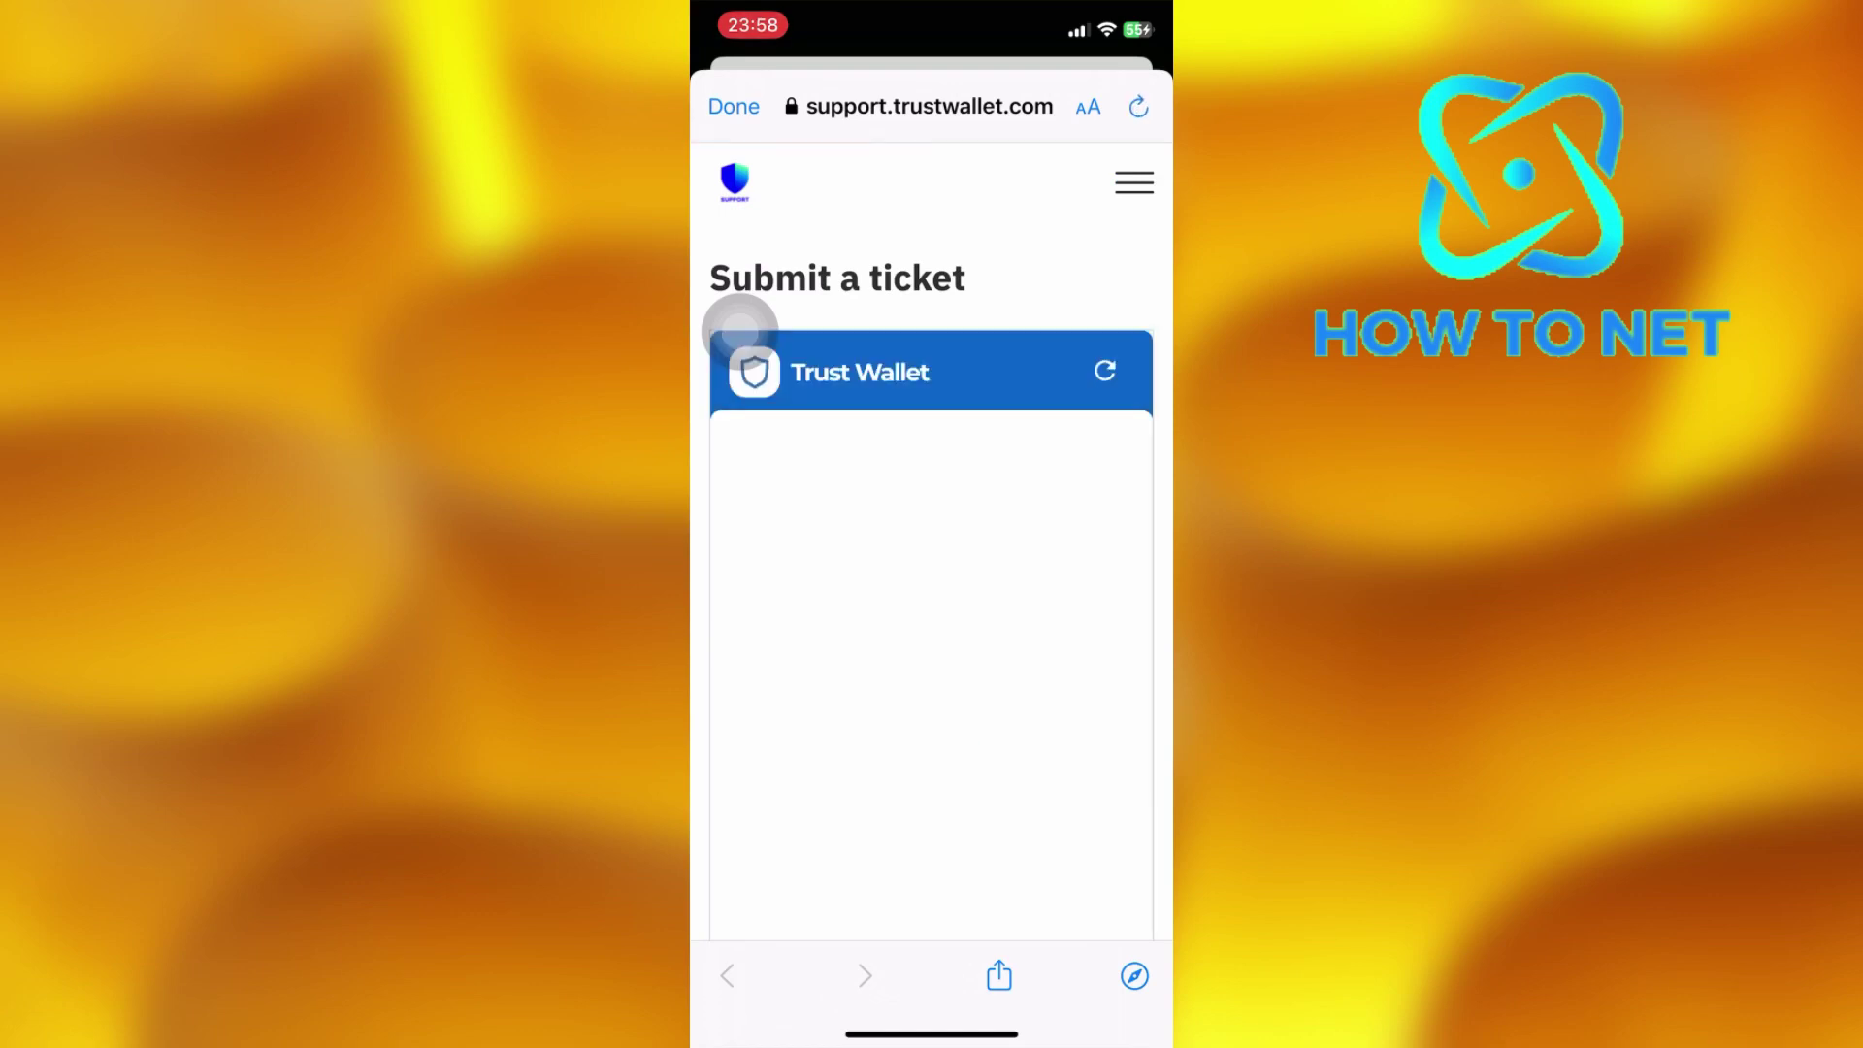
left_click_drag(741, 333, 740, 873)
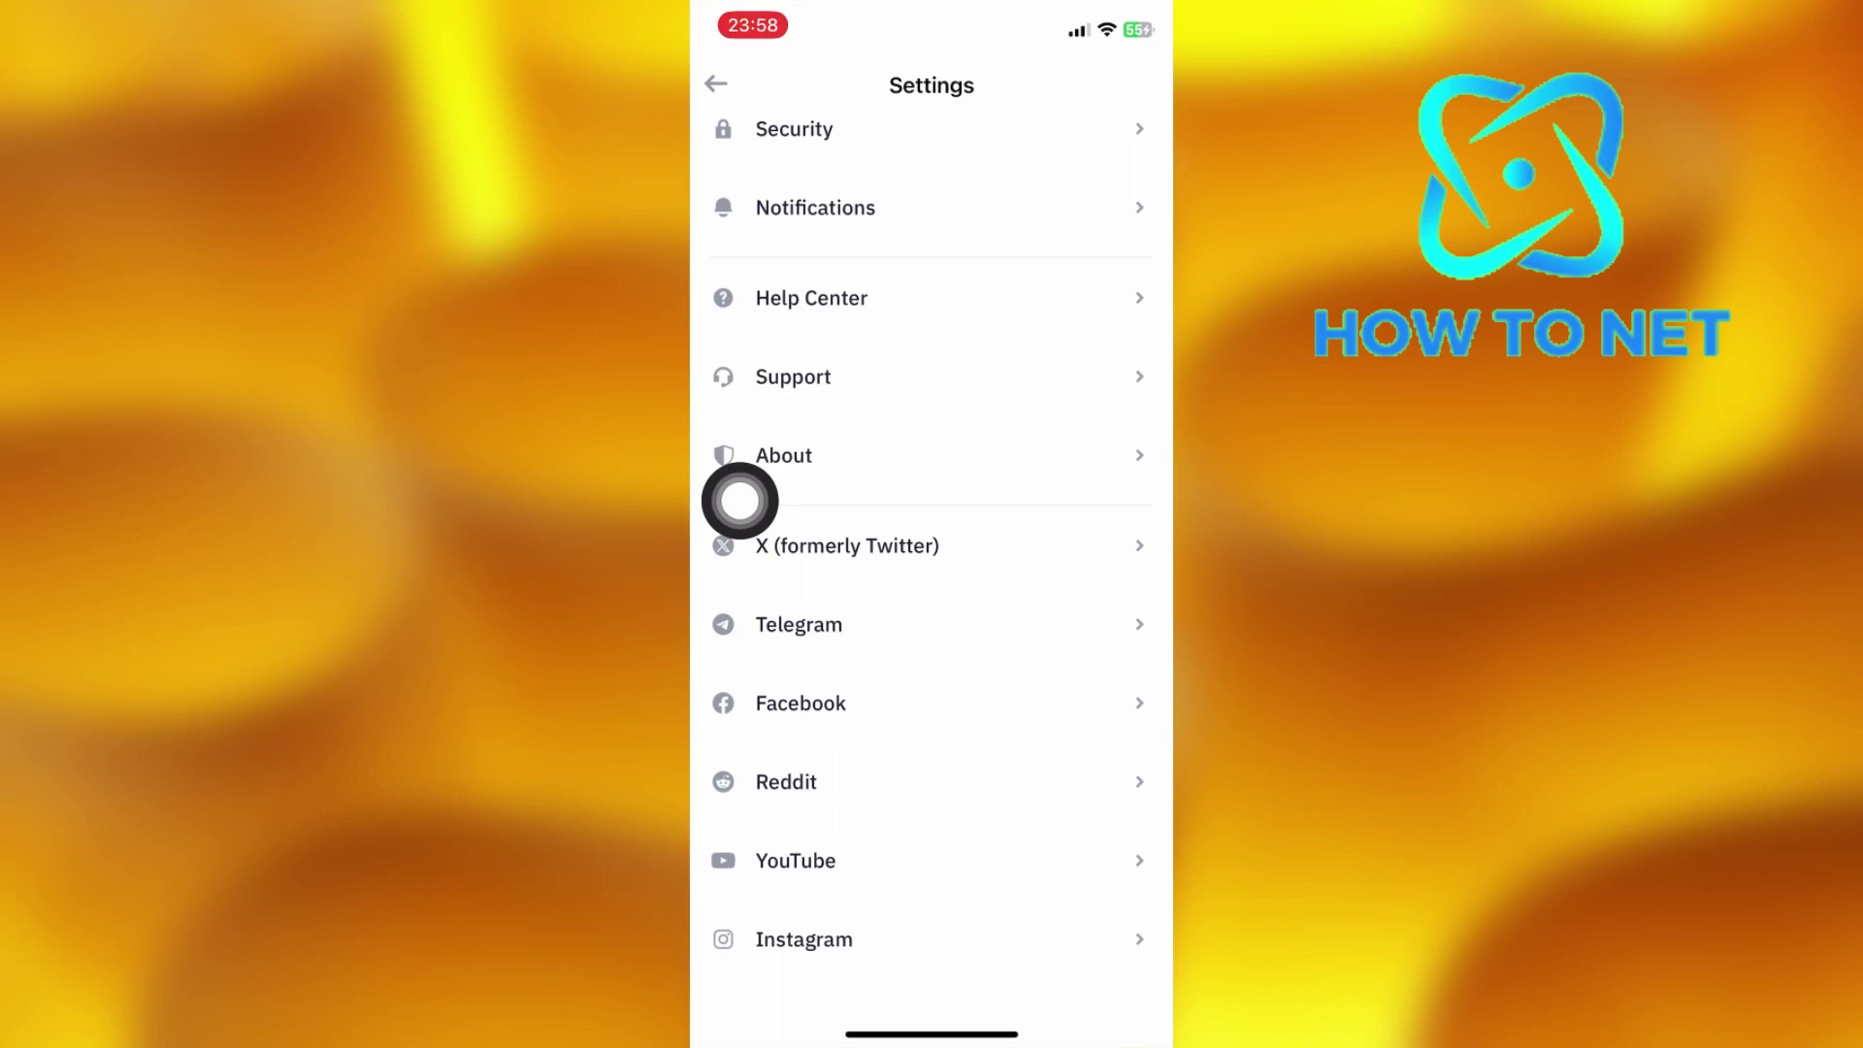
- Reopen the support.trustwallet.com ticket page from the Support option in Settings
left_click(739, 501)
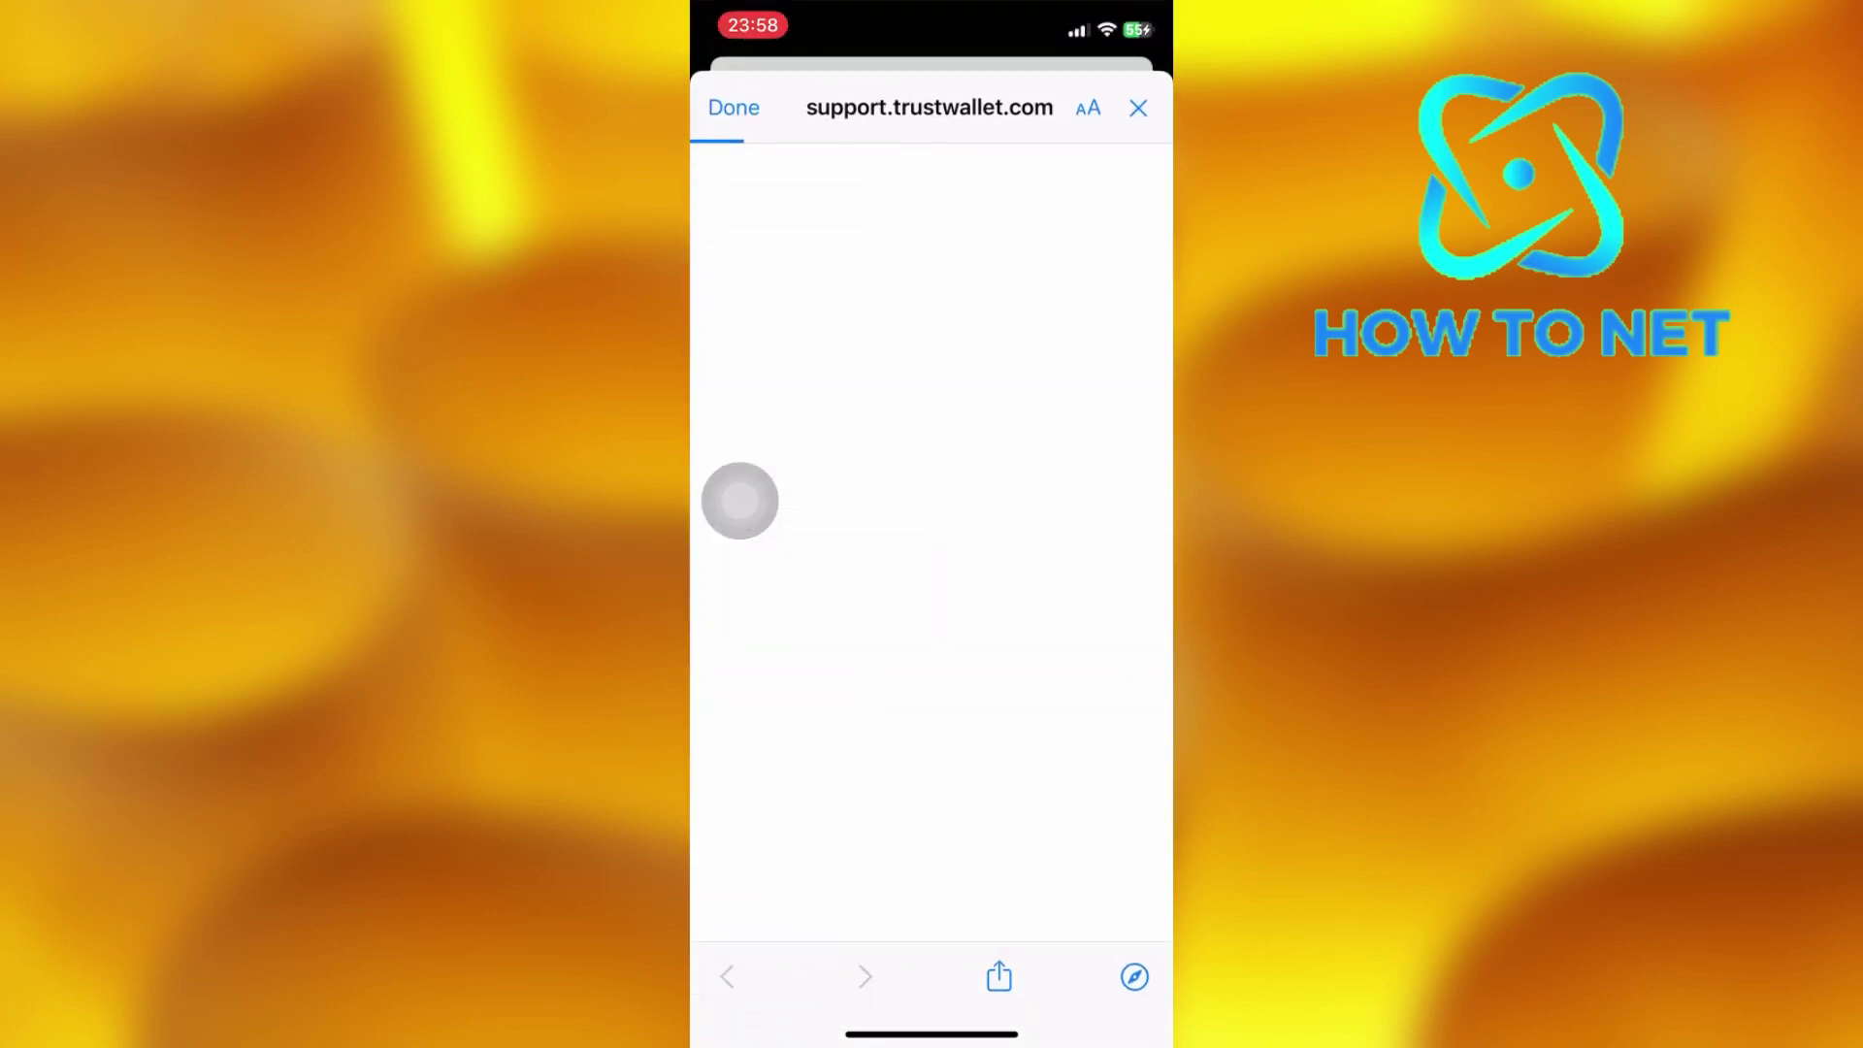